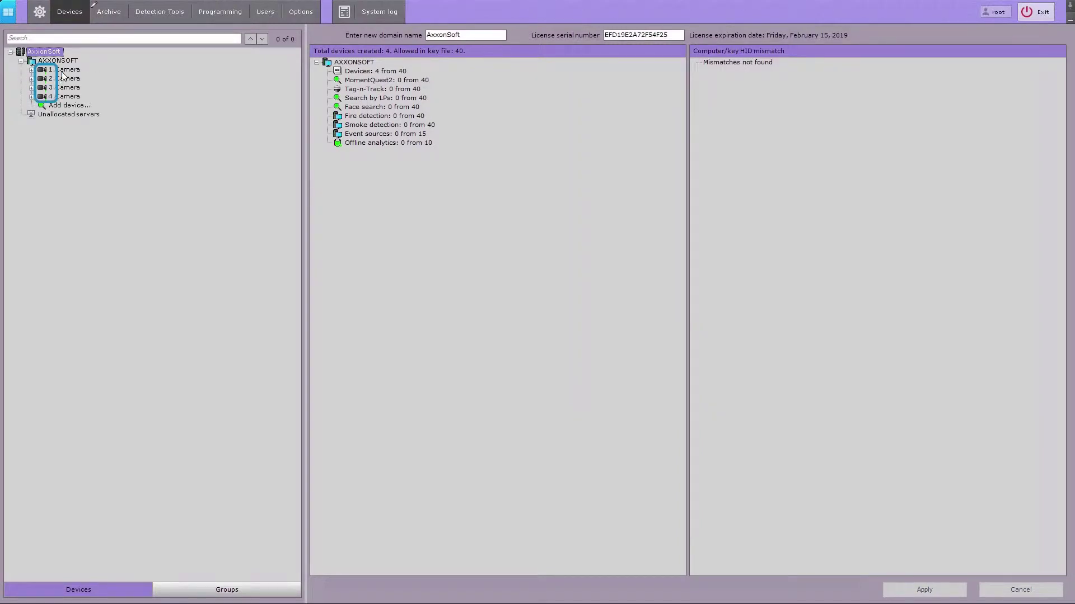
Select 1.Camera in the device tree and keep its Enable setting at Yes
{"action": "left_click", "coordinate": [63, 71]}
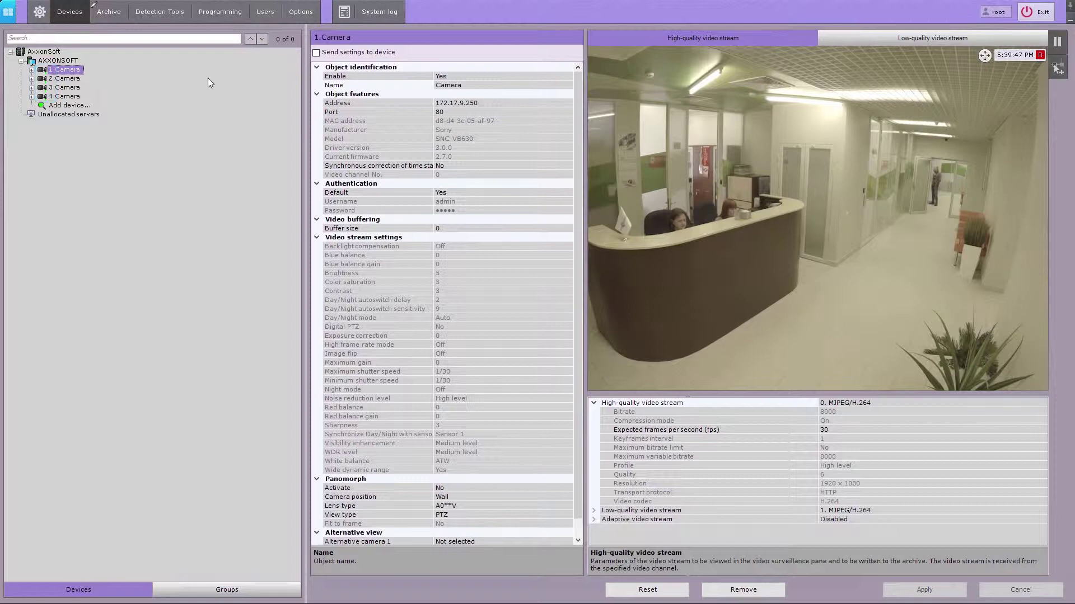
{"action": "left_click", "coordinate": [568, 75]}
{"action": "left_click", "coordinate": [569, 75]}
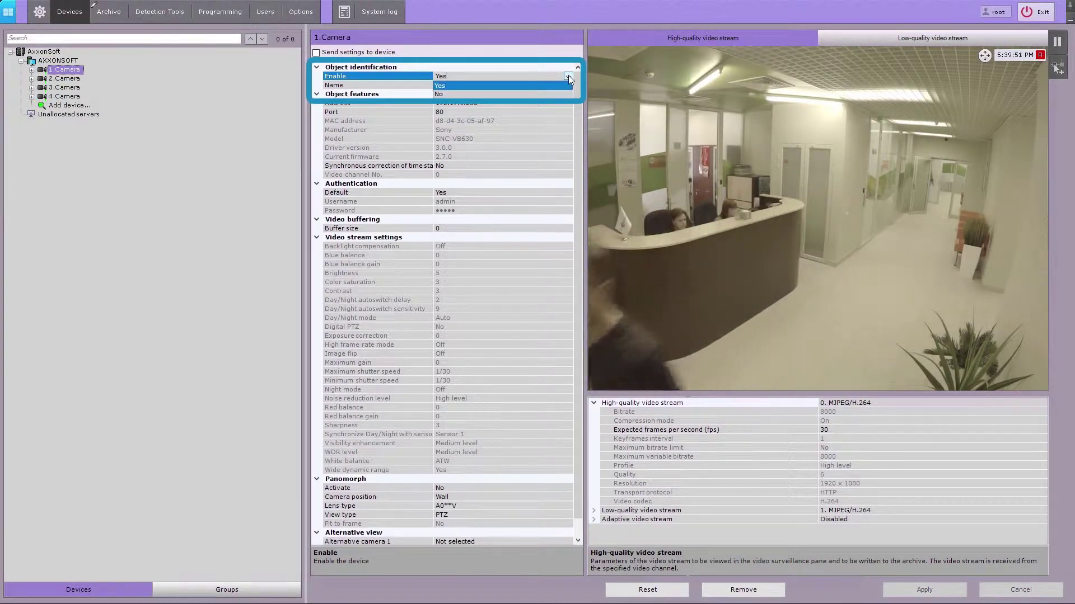
{"action": "key", "text": "Down"}
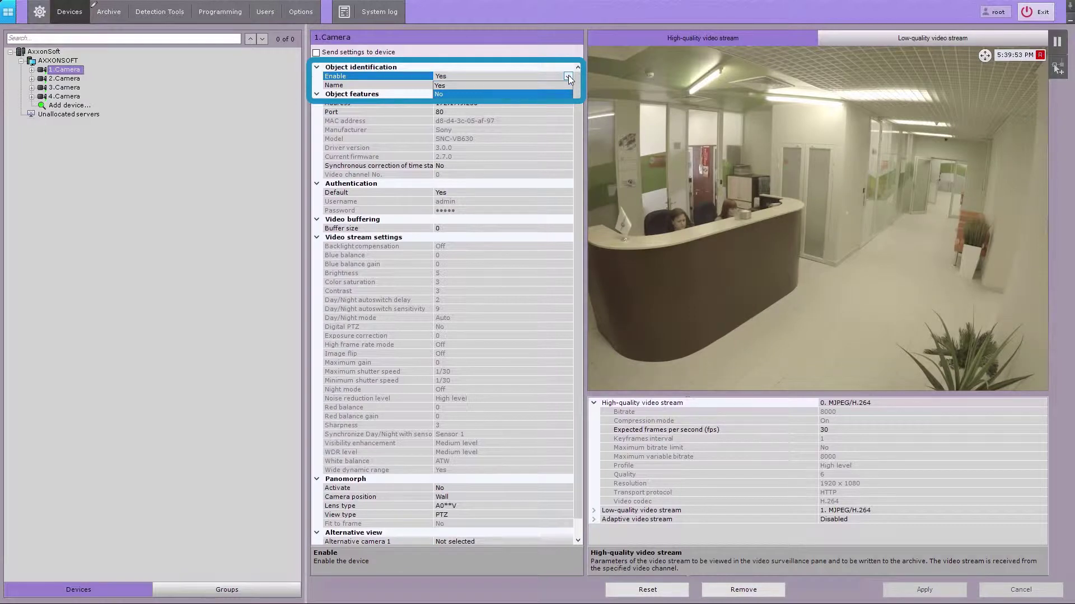
{"action": "key", "text": "Up"}
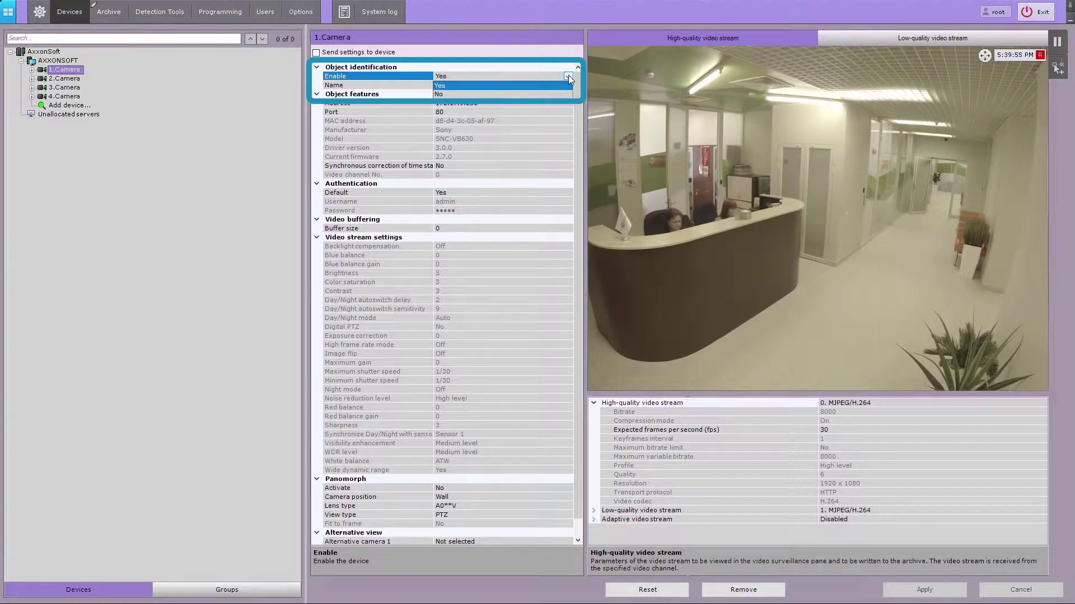
{"action": "key", "text": "Return"}
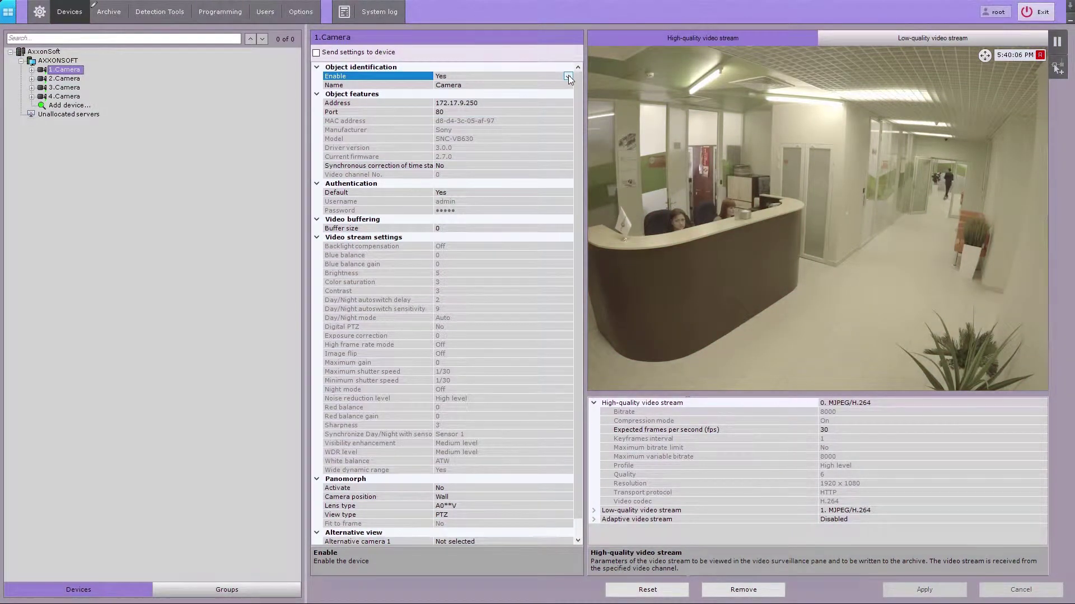
Correct the camera's address to 172.17.9.250 and its port to 80
{"action": "left_click", "coordinate": [552, 102]}
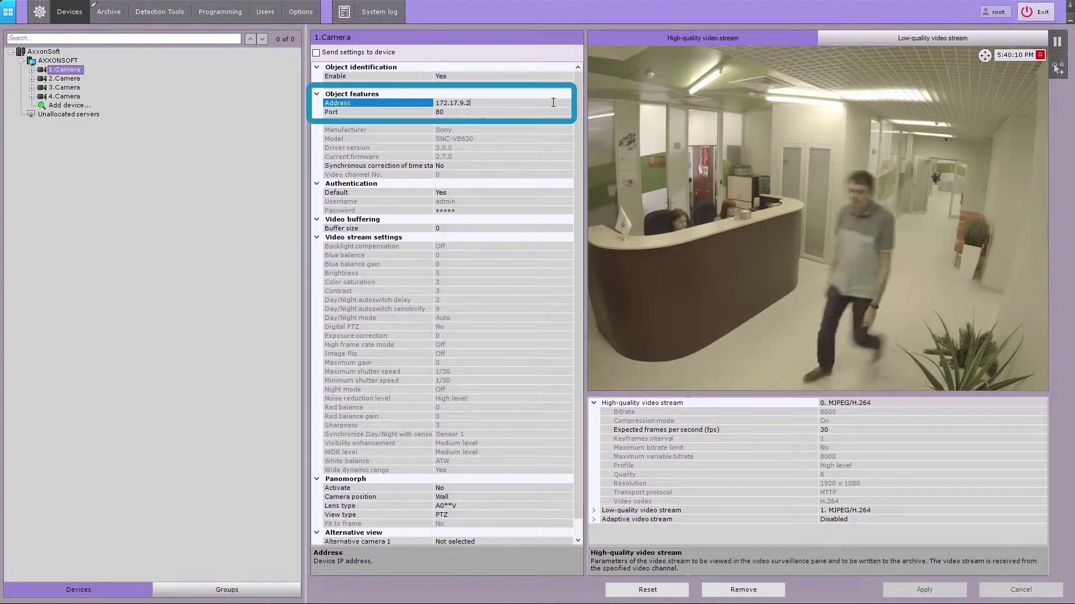
{"action": "key", "text": "BackSpace"}
{"action": "key", "text": "BackSpace"}
{"action": "key", "text": "BackSpace"}
{"action": "type", "text": "1"}
{"action": "type", "text": "1"}
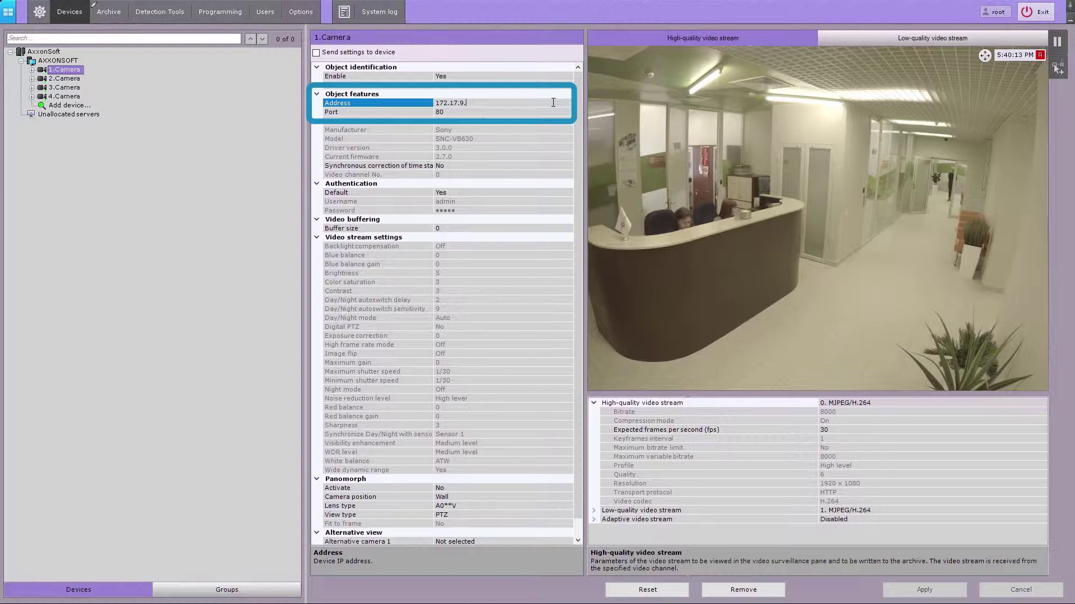
{"action": "type", "text": "0"}
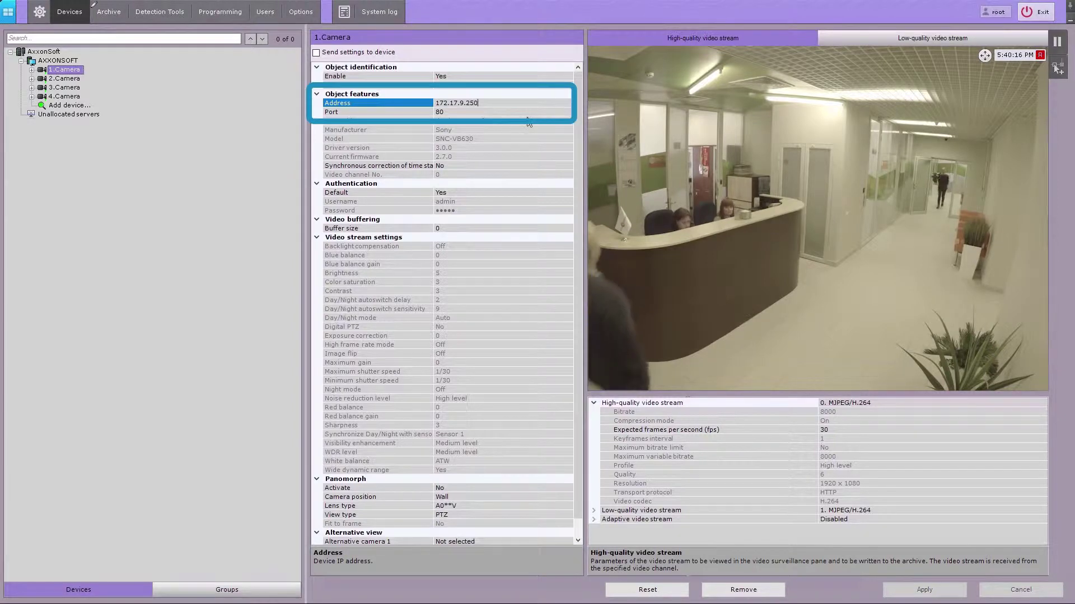
{"action": "left_click", "coordinate": [526, 113]}
{"action": "key", "text": "BackSpace"}
{"action": "key", "text": "BackSpace"}
{"action": "type", "text": "11"}
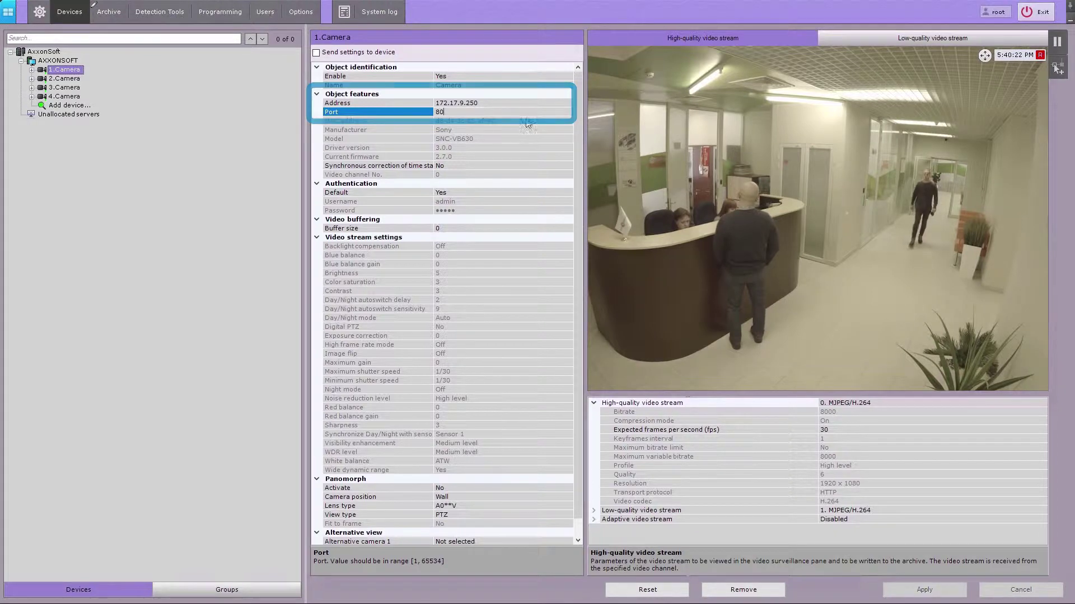
Turn off default authentication and enter the camera's own username and password
{"action": "left_click", "coordinate": [548, 192]}
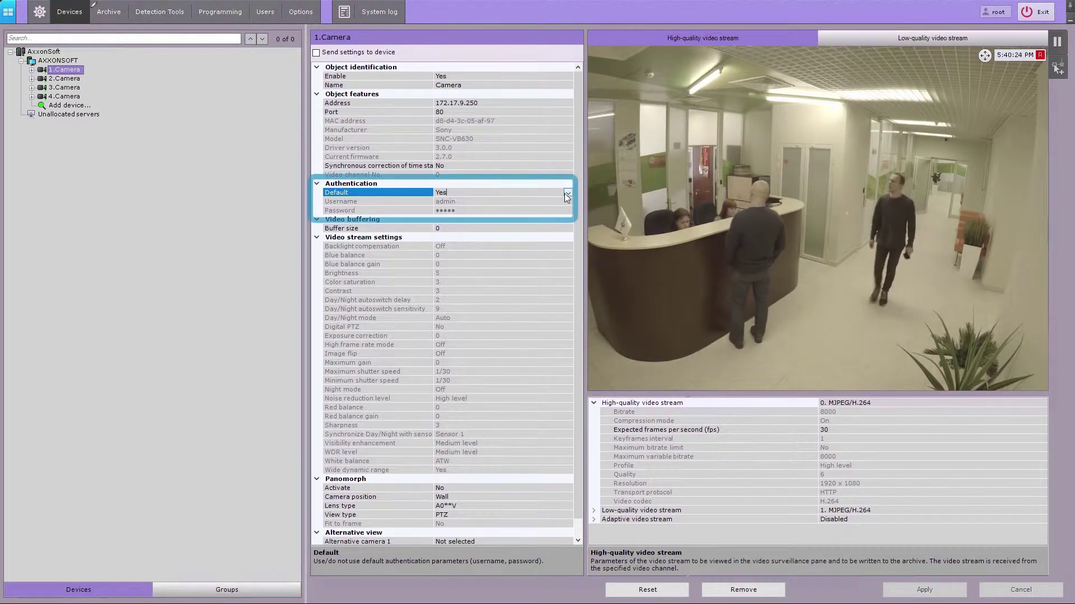
{"action": "left_click", "coordinate": [567, 193]}
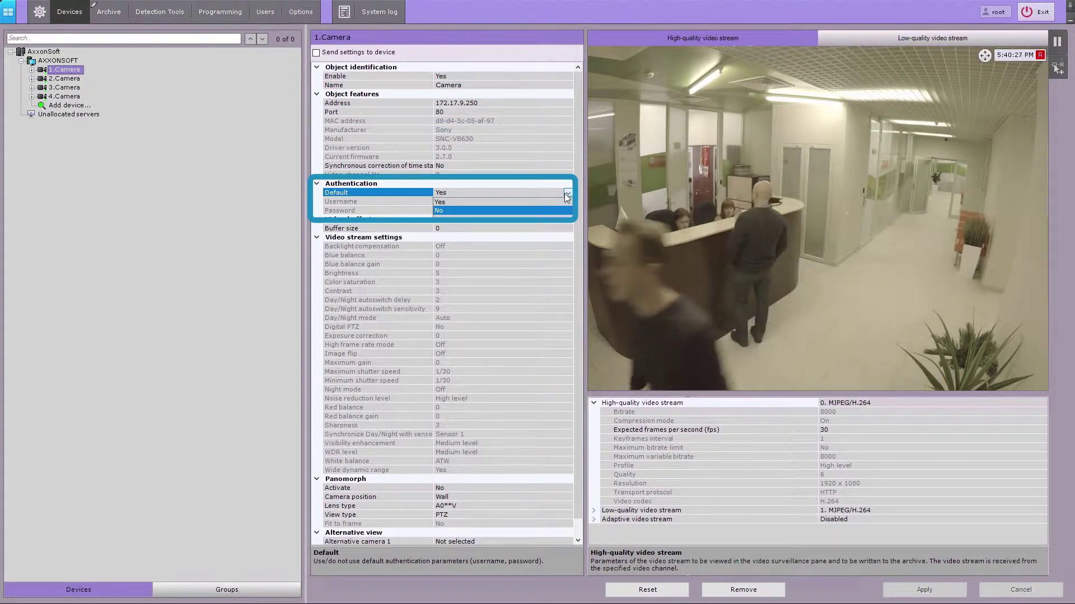
{"action": "key", "text": "Return"}
{"action": "left_click", "coordinate": [553, 200]}
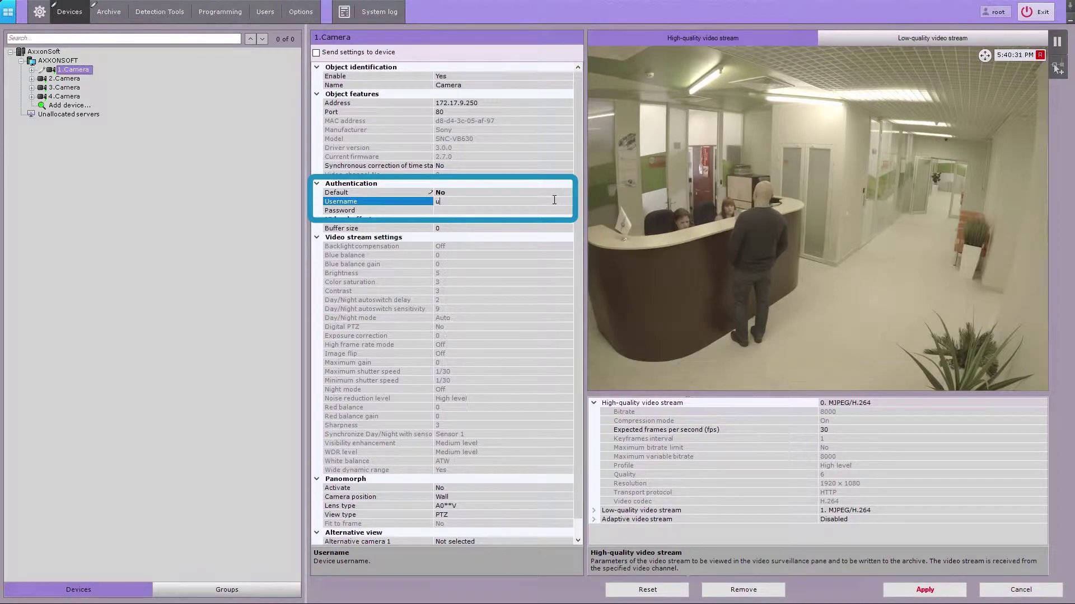
{"action": "left_click", "coordinate": [548, 210]}
{"action": "type", "text": "admin"}
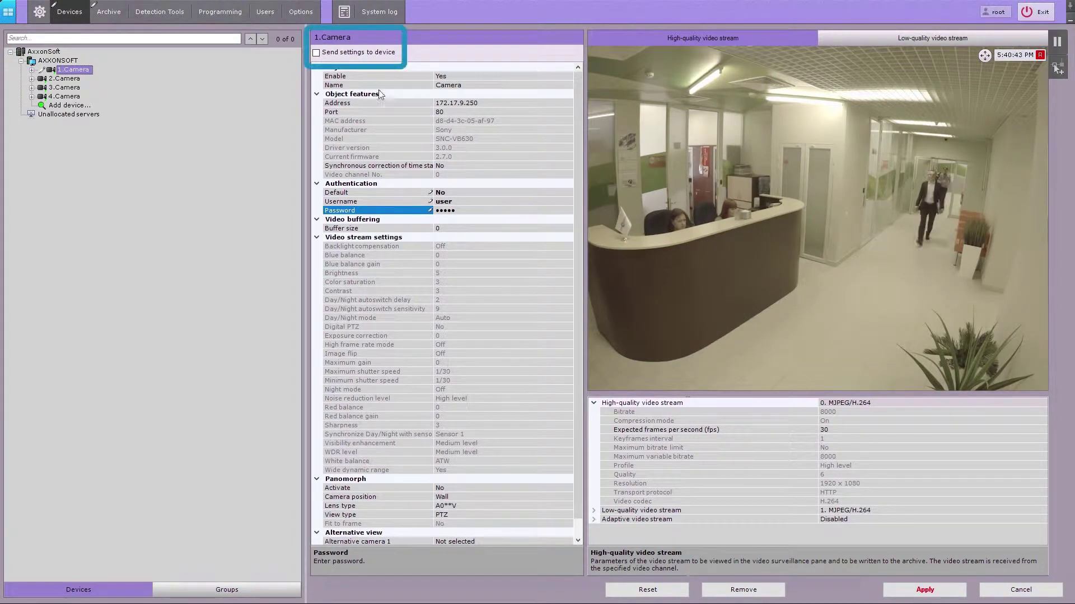
Enable 'Send settings to device' for 1.Camera and scroll down to Alternative view
{"action": "left_click", "coordinate": [316, 53]}
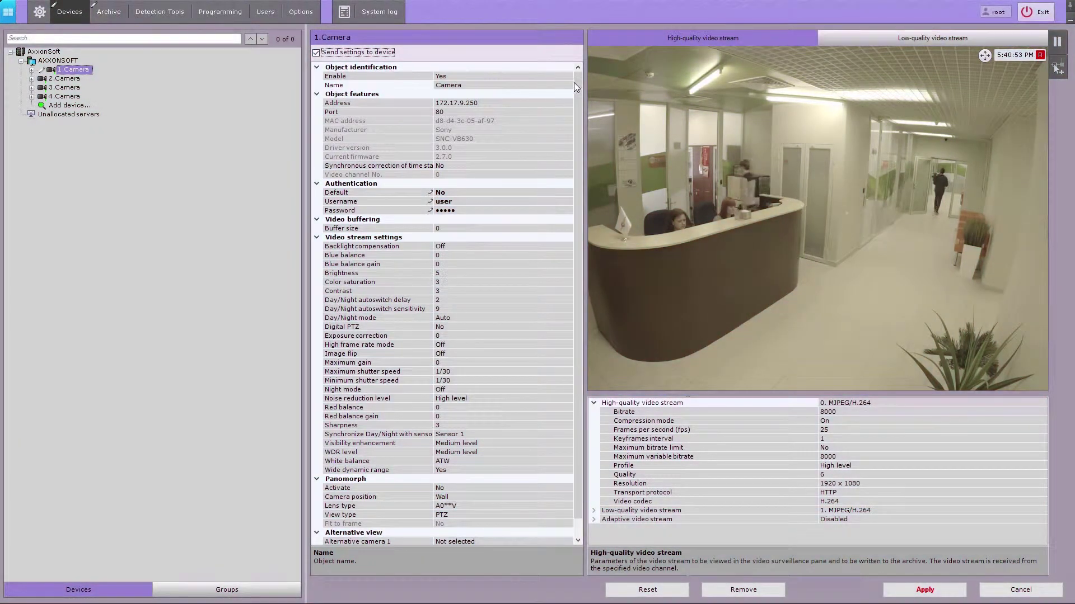
{"action": "left_click_drag", "start_coordinate": [575, 81], "coordinate": [576, 103]}
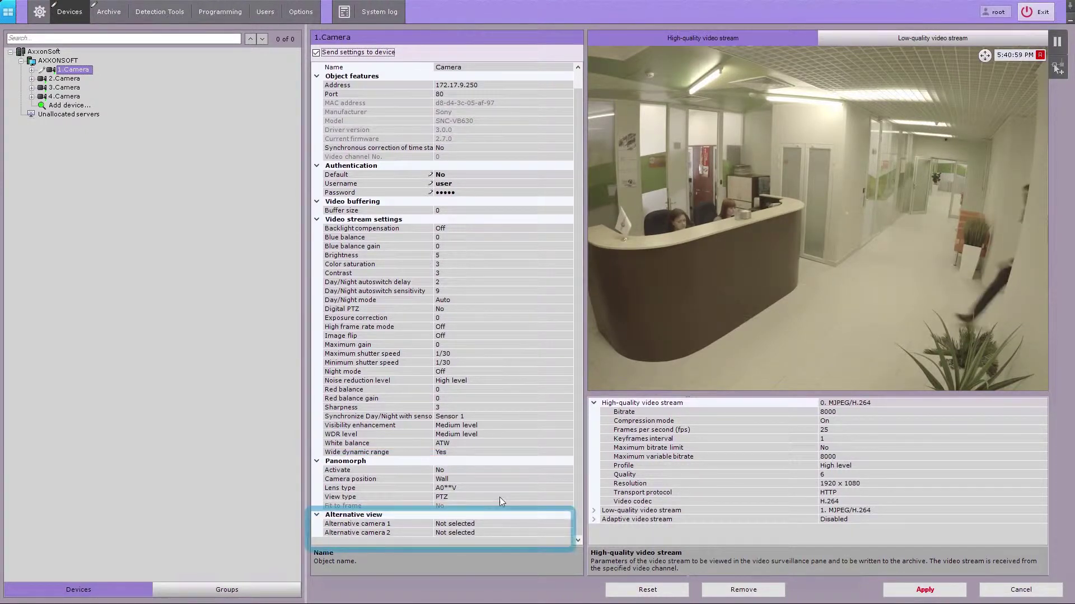
Set Alternative camera 1 to 2.Camera and confirm with OK
{"action": "left_click", "coordinate": [501, 523]}
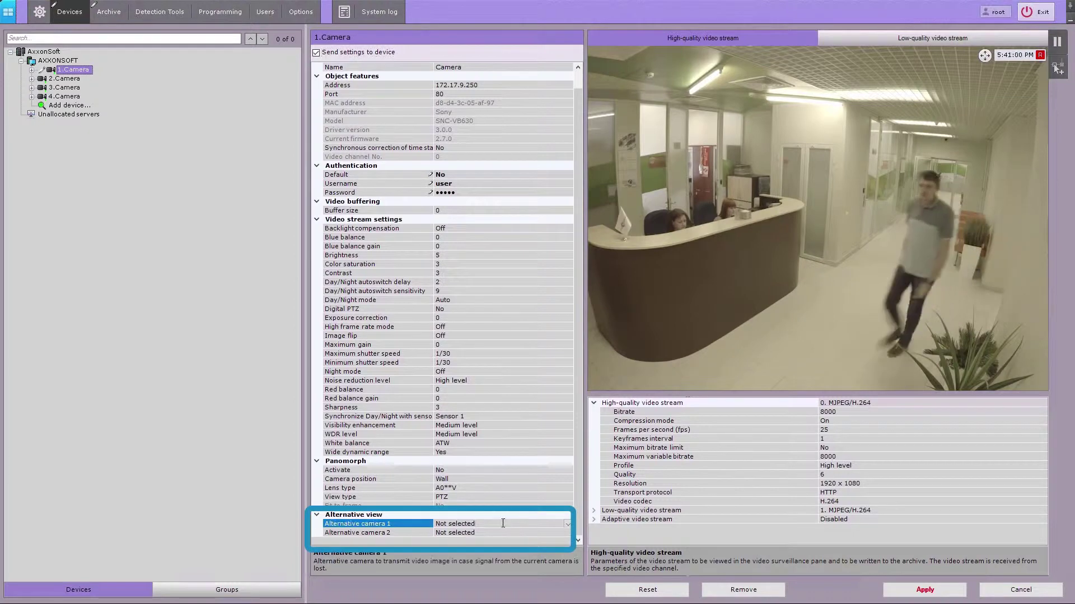
{"action": "left_click", "coordinate": [567, 524]}
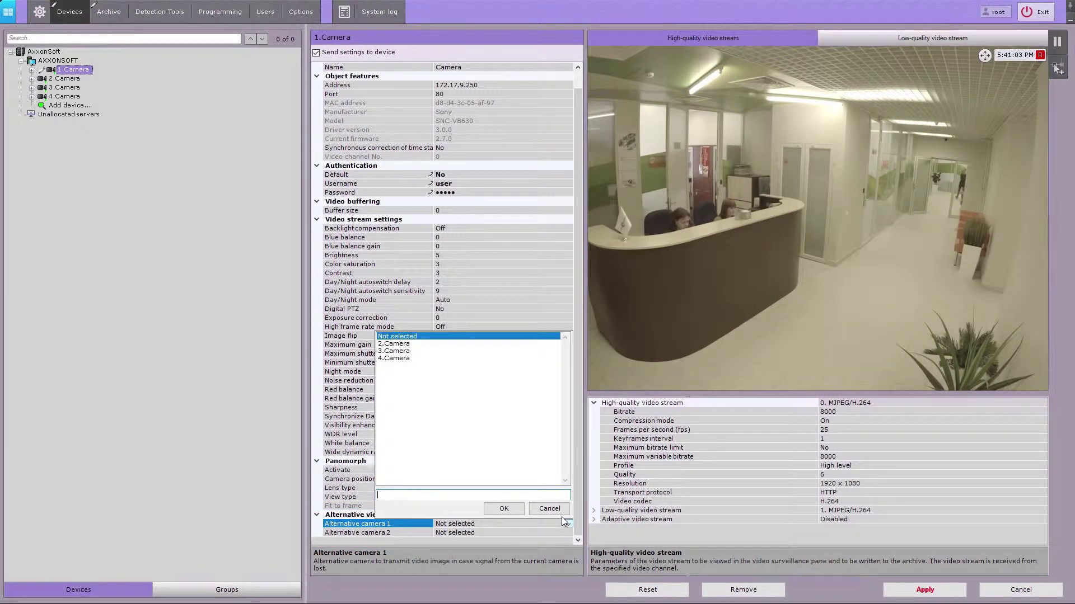
{"action": "left_click", "coordinate": [405, 345]}
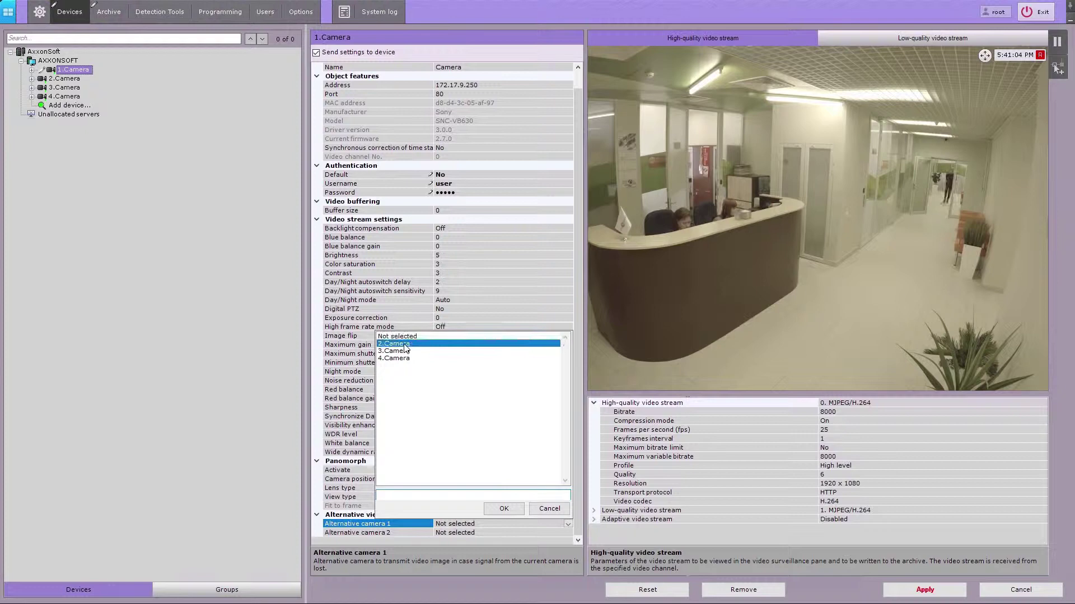
{"action": "left_click", "coordinate": [503, 509]}
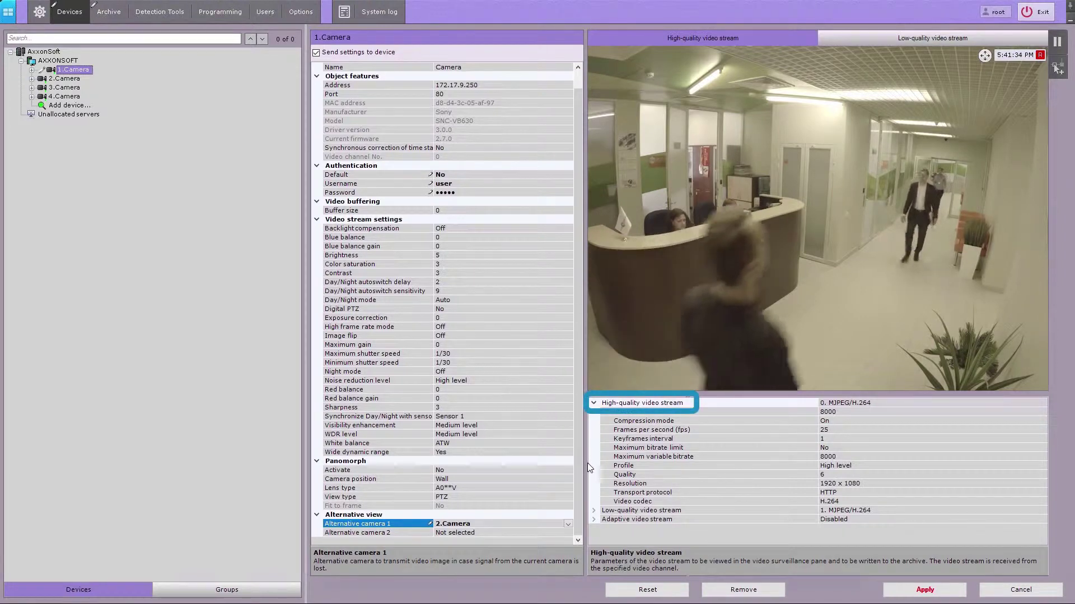
Expand the stream settings and base the adaptive video stream on the high-quality stream
{"action": "left_click", "coordinate": [595, 510]}
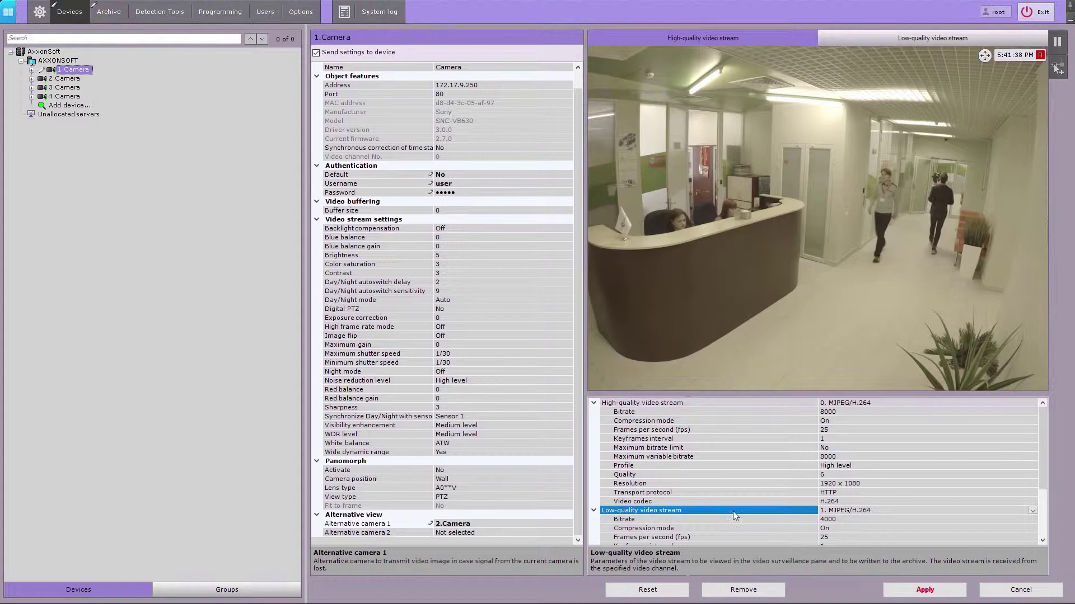
{"action": "left_click_drag", "start_coordinate": [1046, 449], "coordinate": [1033, 501]}
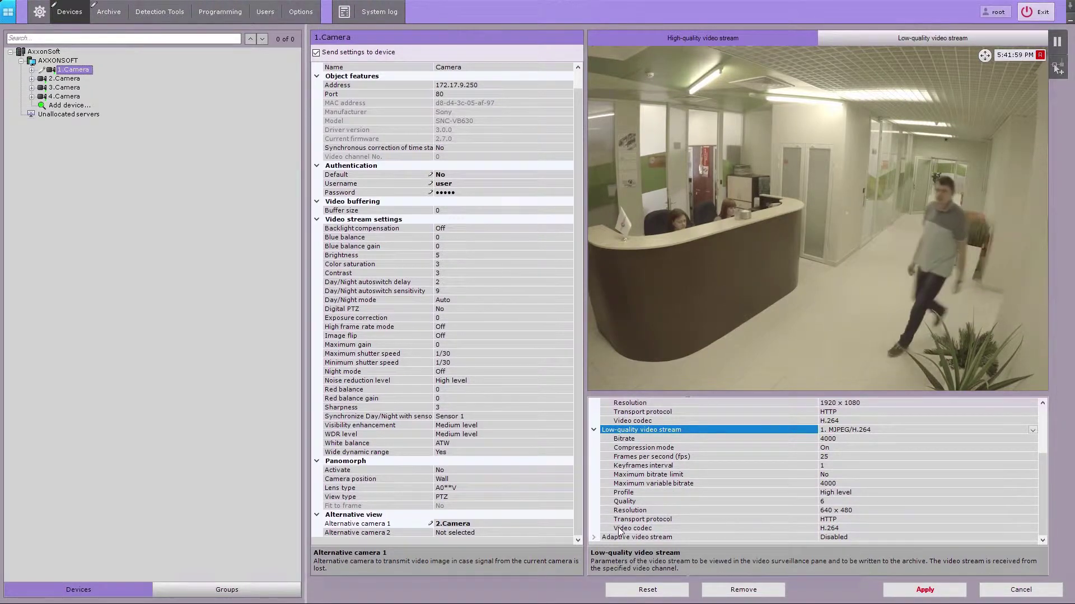
{"action": "left_click", "coordinate": [595, 537]}
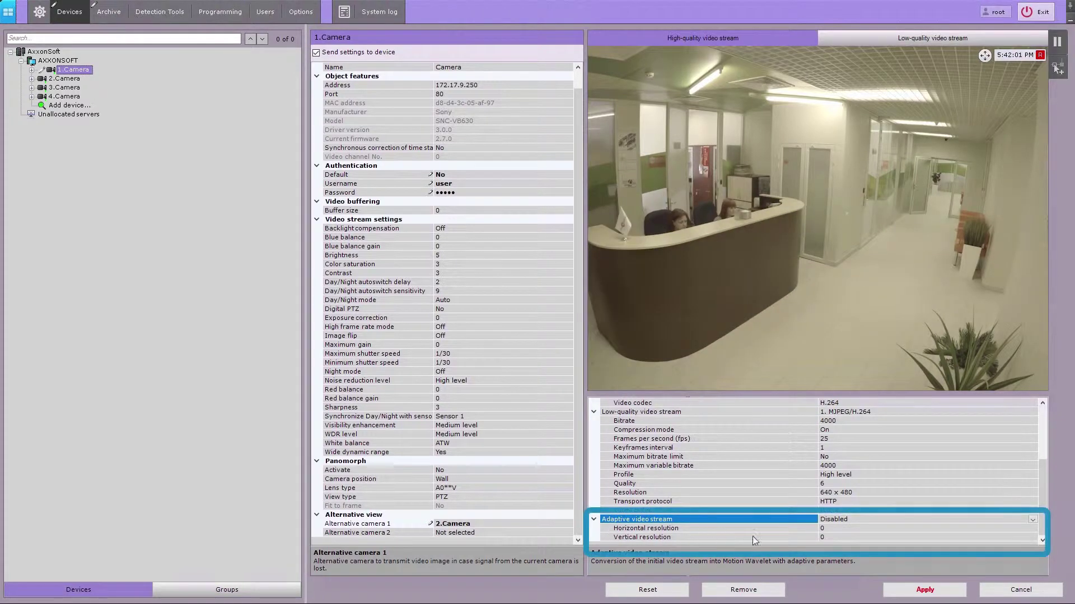
{"action": "left_click", "coordinate": [1032, 520]}
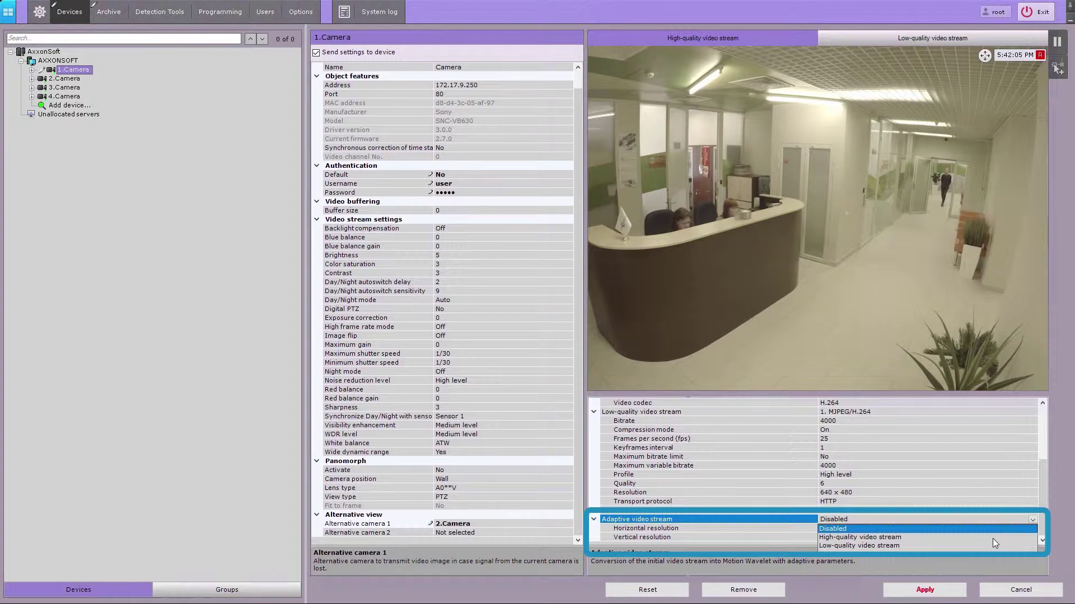
{"action": "left_click", "coordinate": [902, 538]}
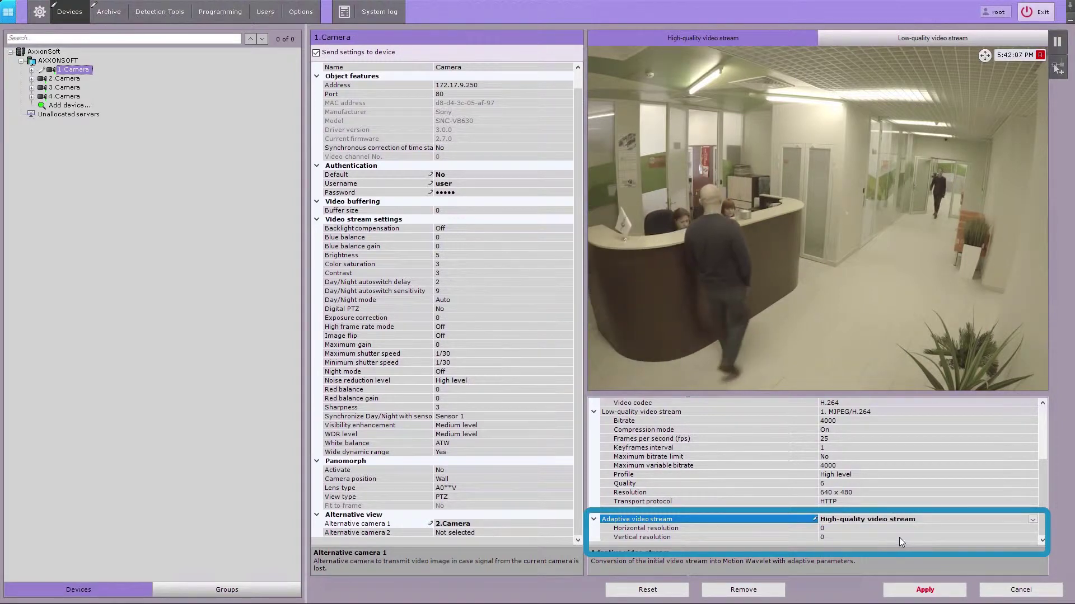
Set the adaptive stream resolution to 2000 × 1000 and apply the settings
{"action": "left_click", "coordinate": [885, 529]}
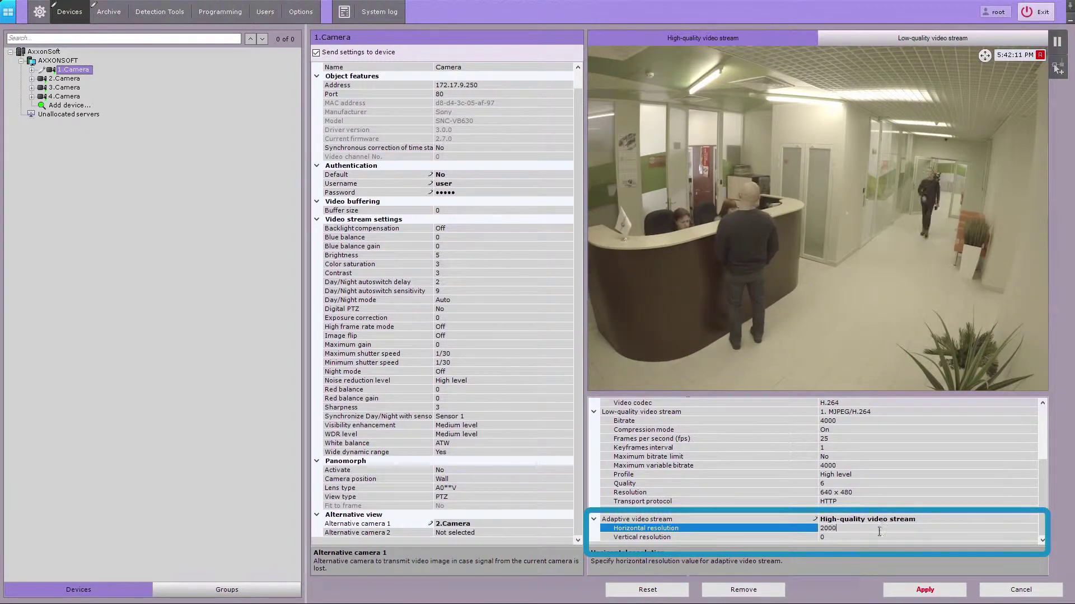
{"action": "type", "text": "2000"}
{"action": "left_click", "coordinate": [869, 538]}
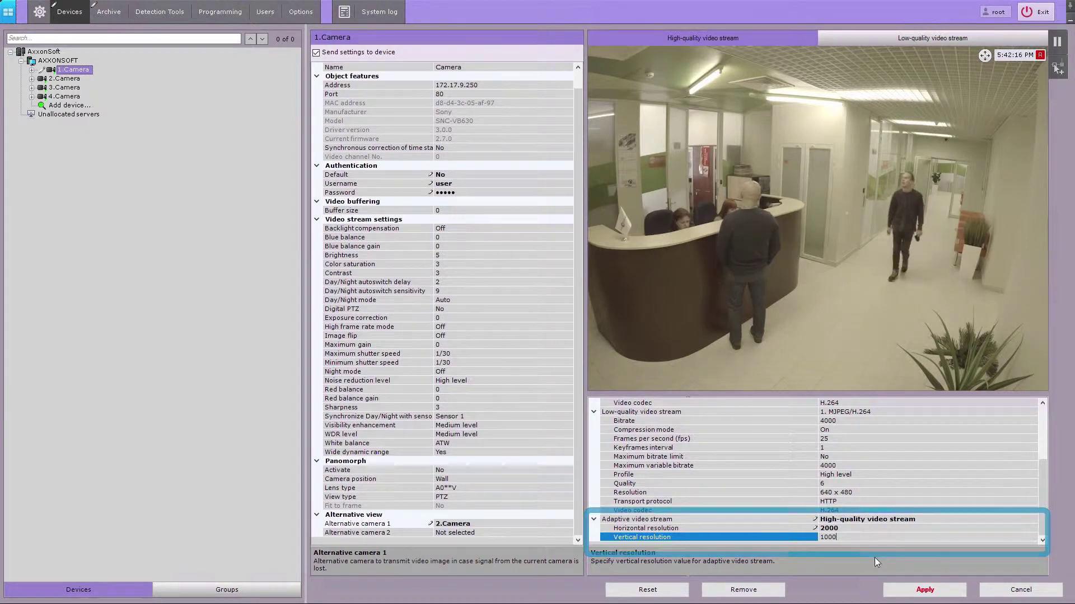
{"action": "type", "text": "1000"}
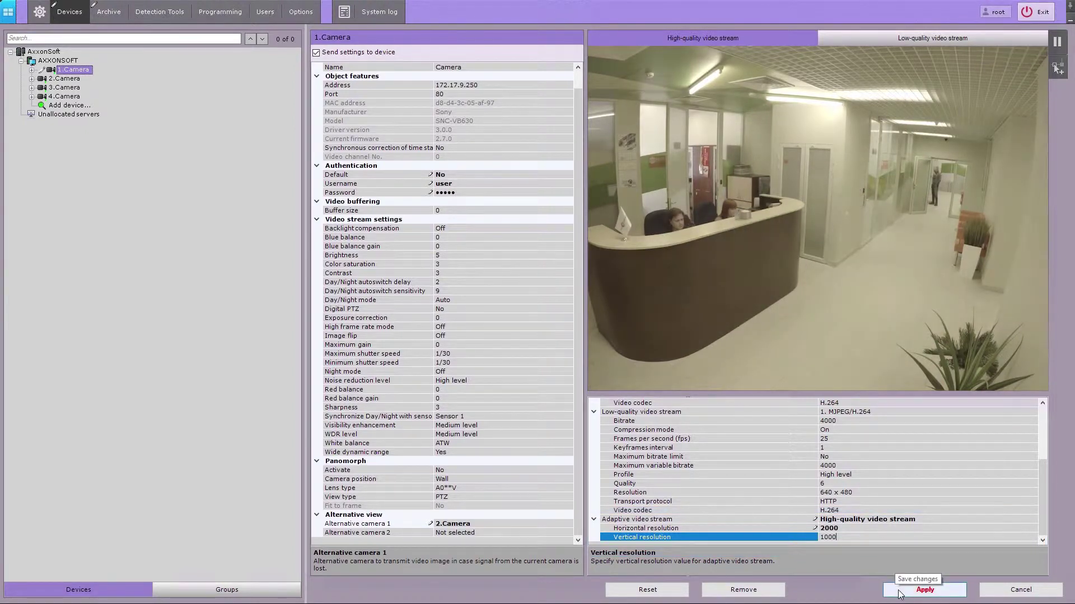
{"action": "left_click", "coordinate": [899, 592]}
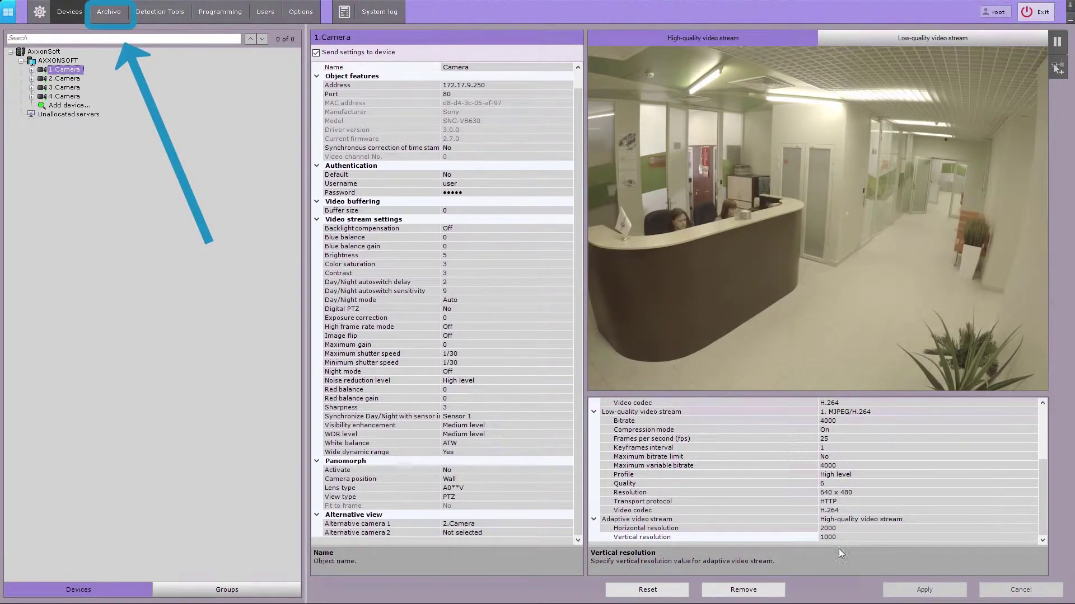
Set 1.Camera's archive stream to High-quality stream, then return to the live layout
{"action": "left_click", "coordinate": [114, 14]}
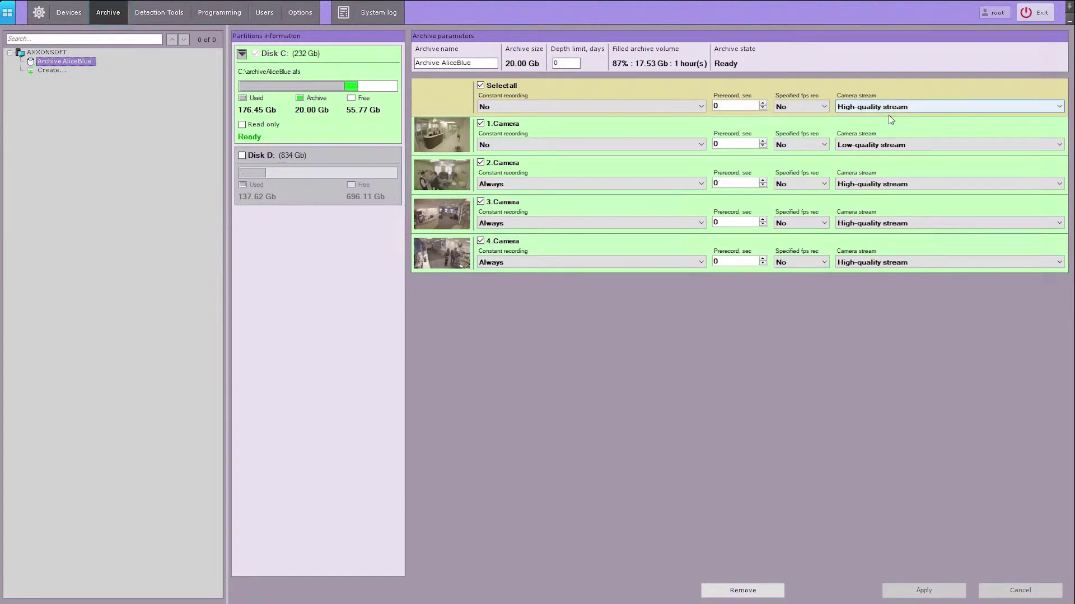
{"action": "left_click", "coordinate": [1053, 146]}
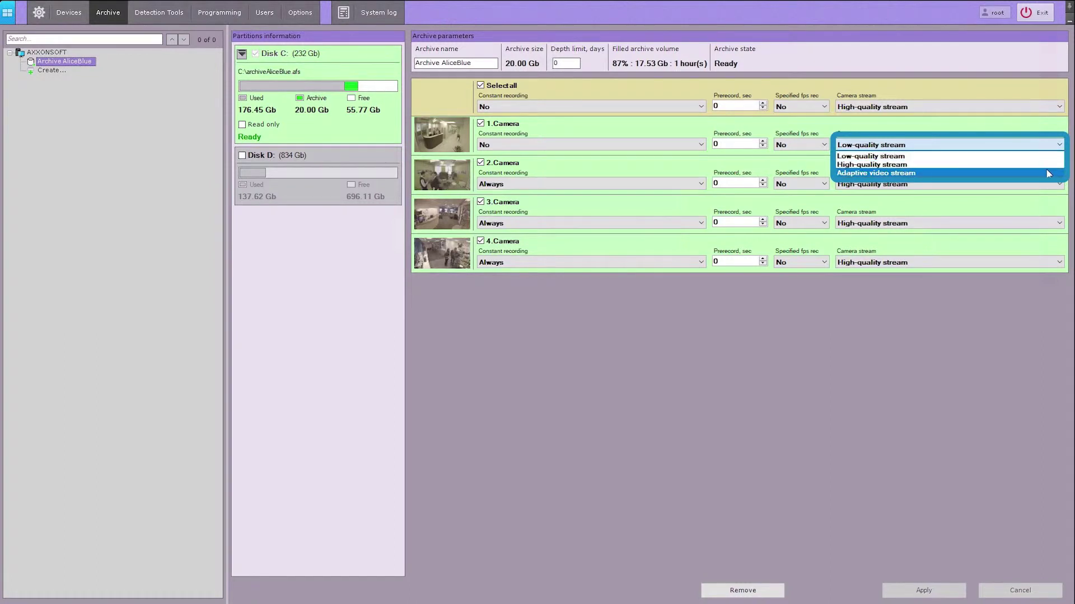
{"action": "left_click", "coordinate": [1046, 166]}
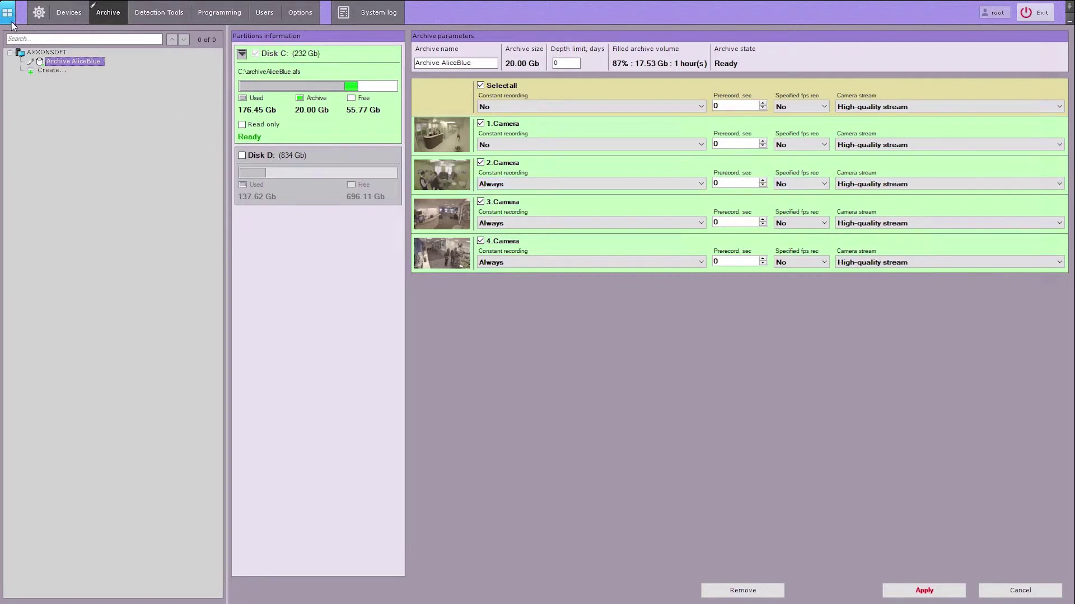
{"action": "left_click", "coordinate": [10, 21]}
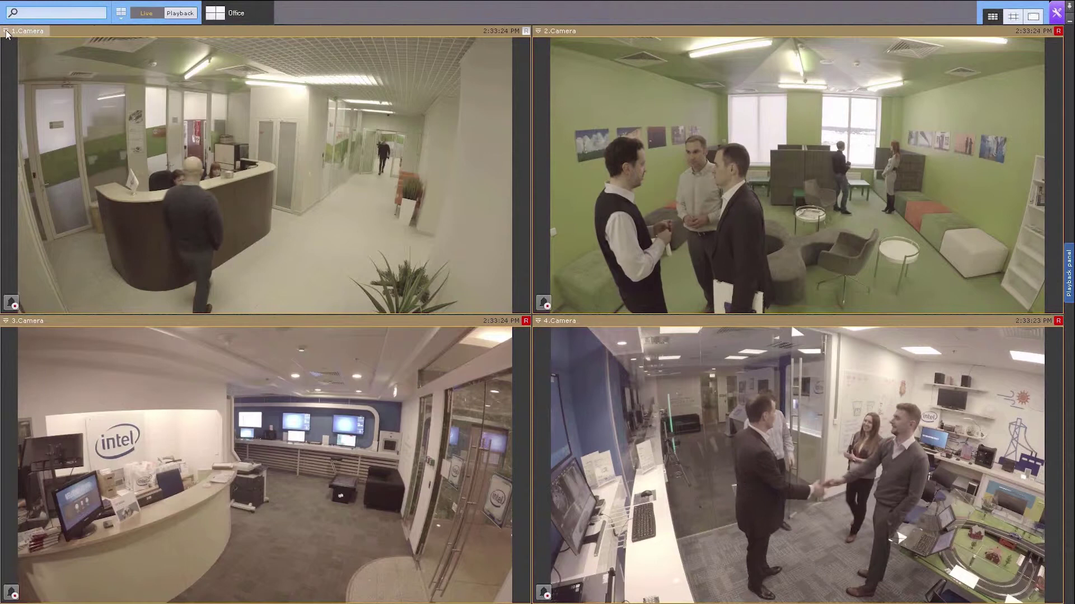
Choose a live view quality from Camera 1's tile menu, then make the Camera 4 tile active
{"action": "left_click", "coordinate": [6, 32]}
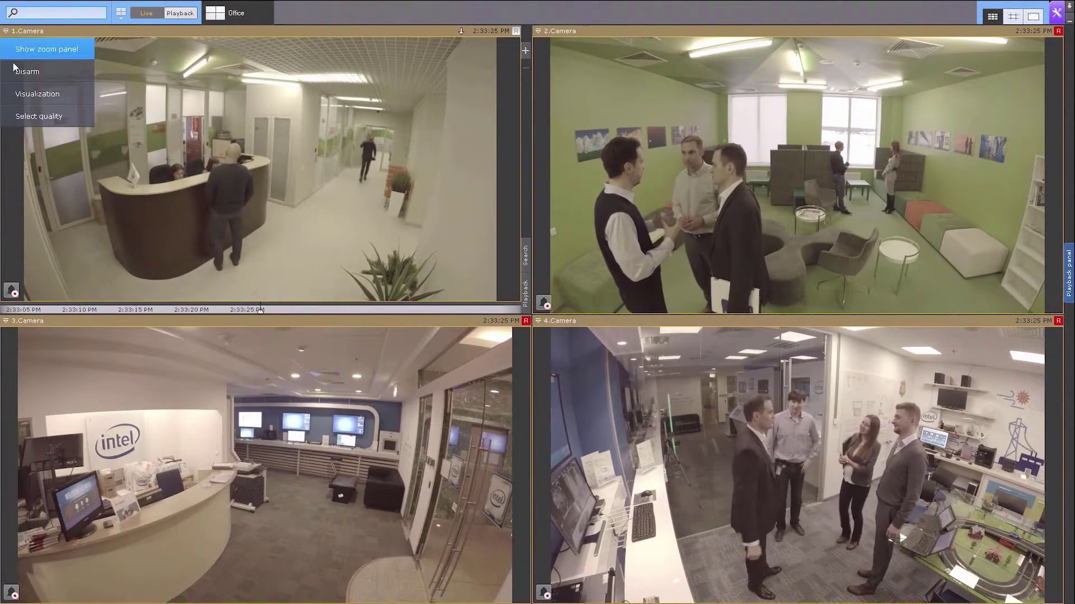
{"action": "left_click", "coordinate": [15, 114]}
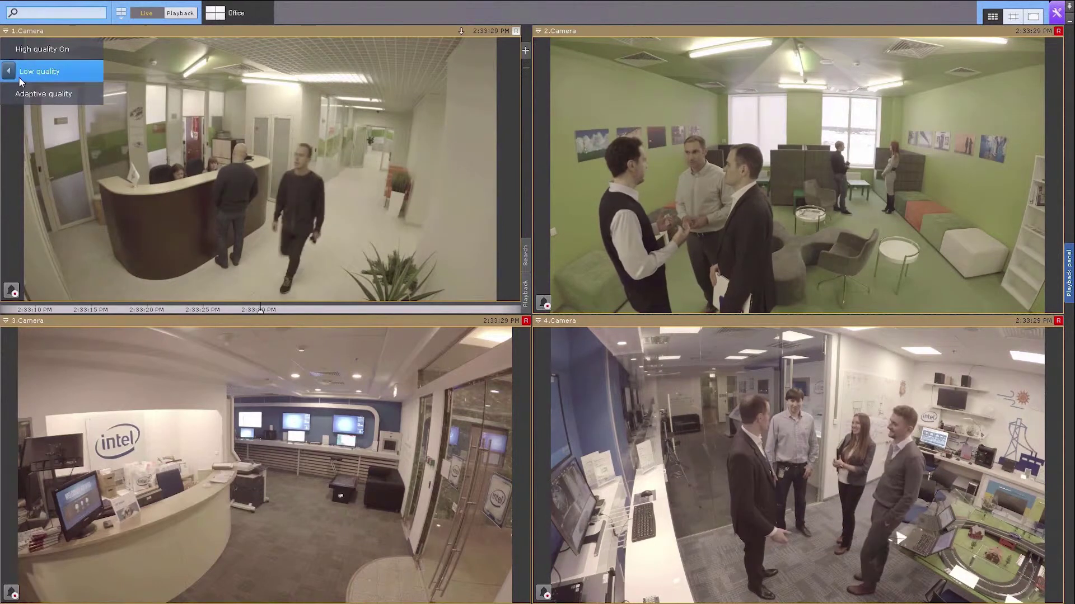
{"action": "left_click", "coordinate": [18, 55]}
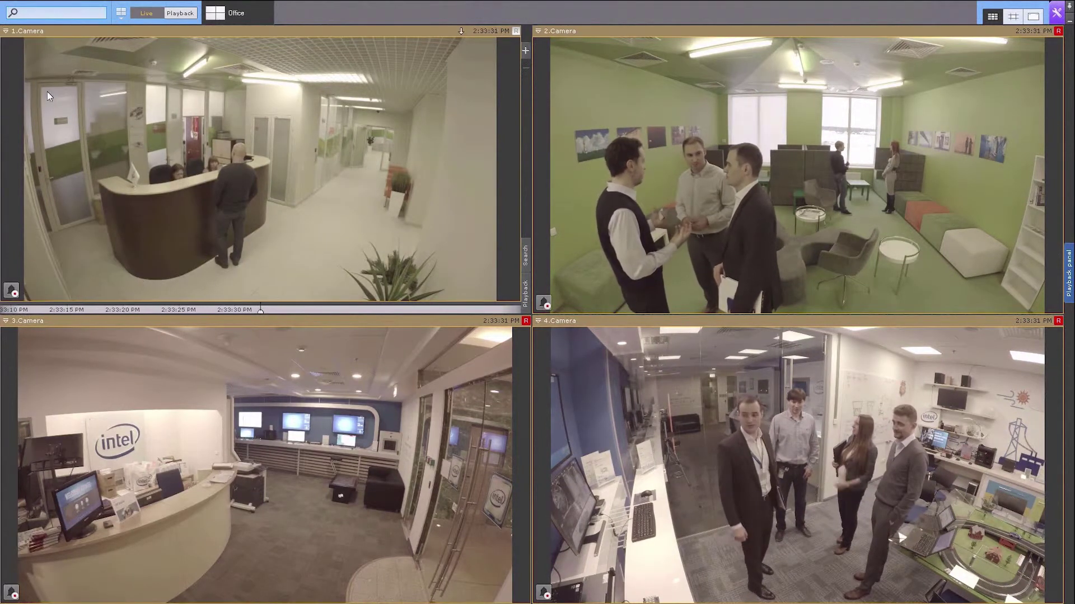
{"action": "left_click", "coordinate": [534, 337]}
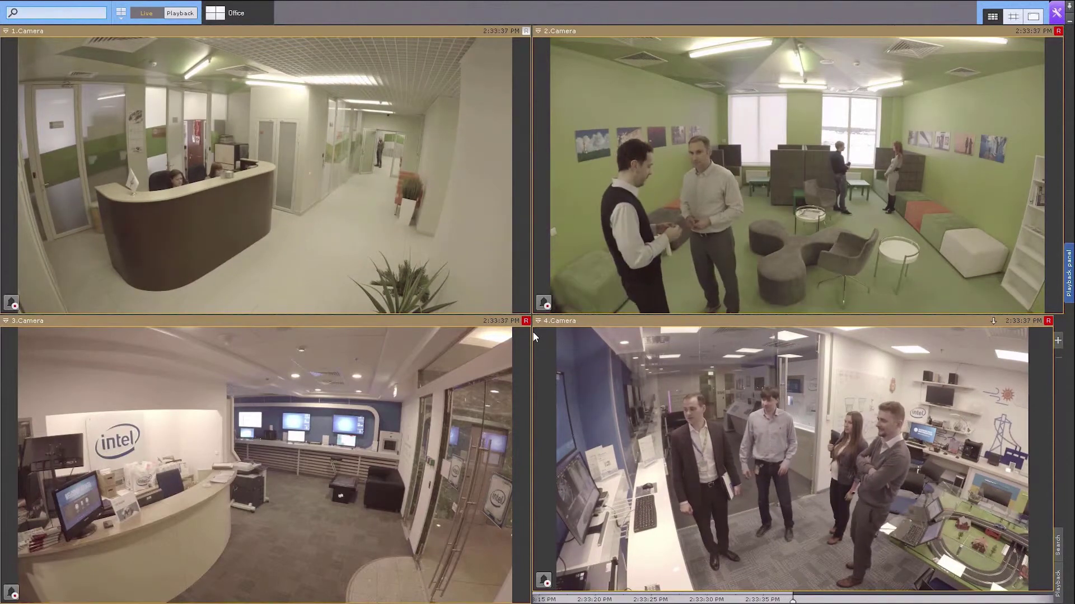